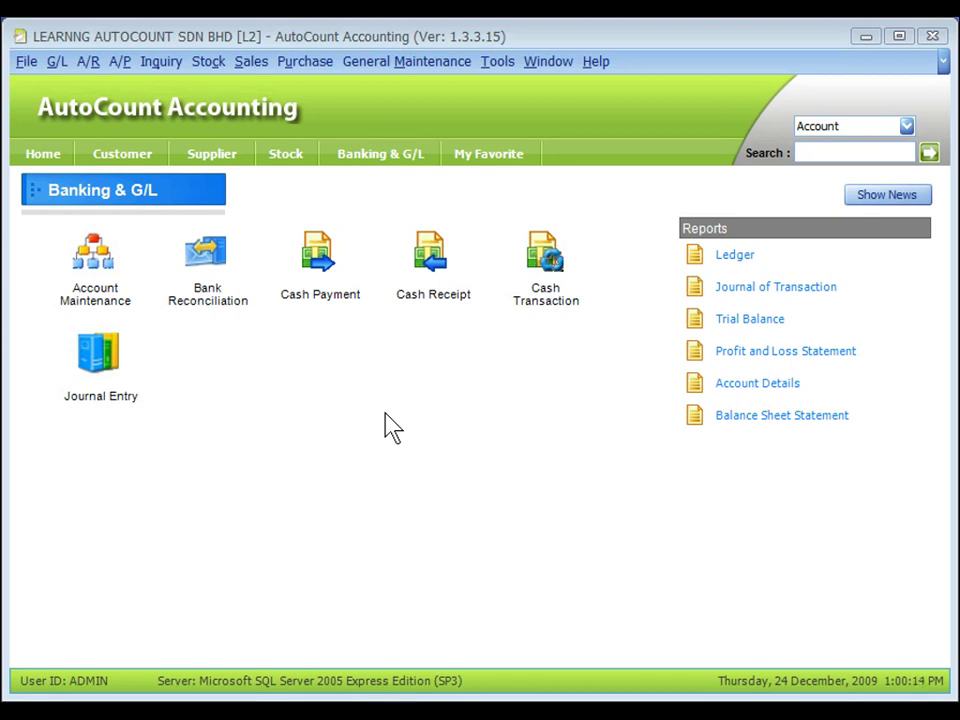
# Open the G/L Journal Entry list showing existing vouchers JV-000001 to JV-000009
pyautogui.click(113, 410)
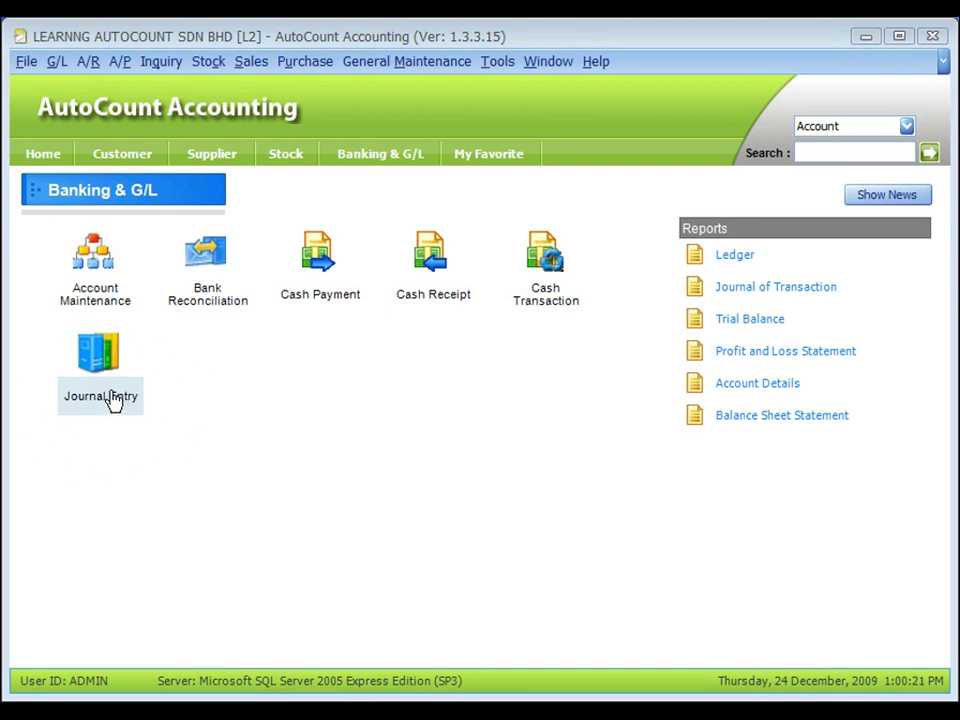
pyautogui.click(107, 366)
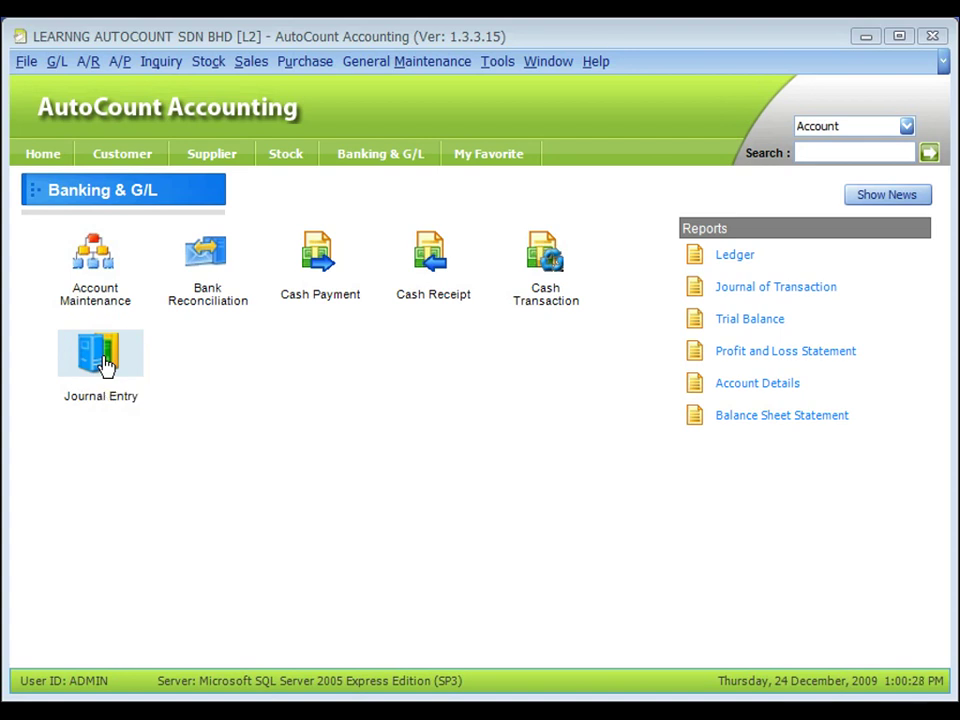
pyautogui.click(57, 61)
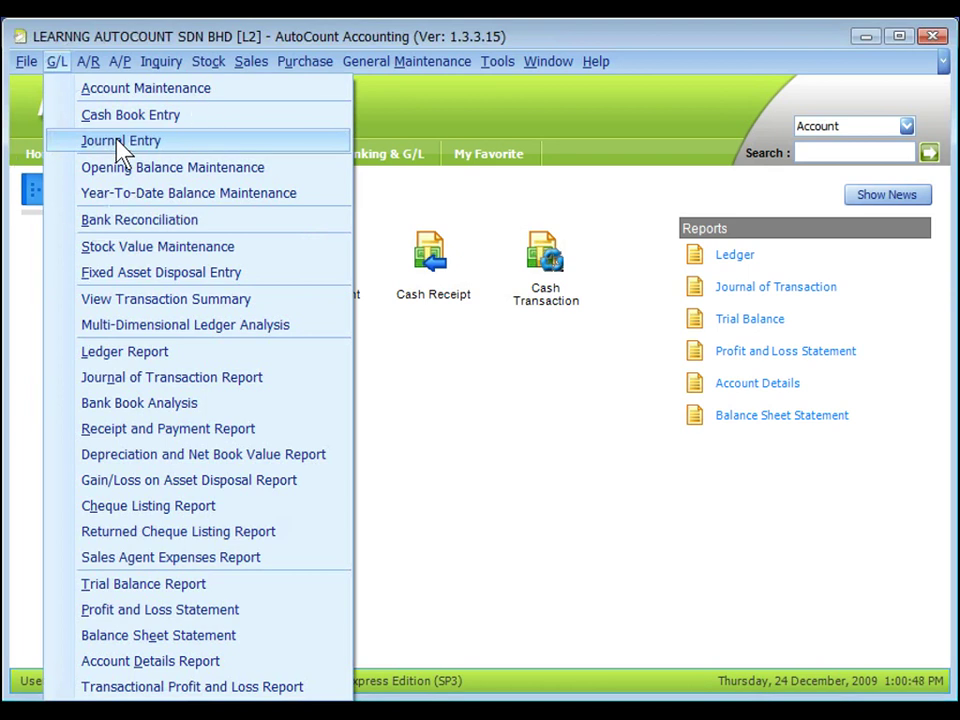
pyautogui.click(121, 145)
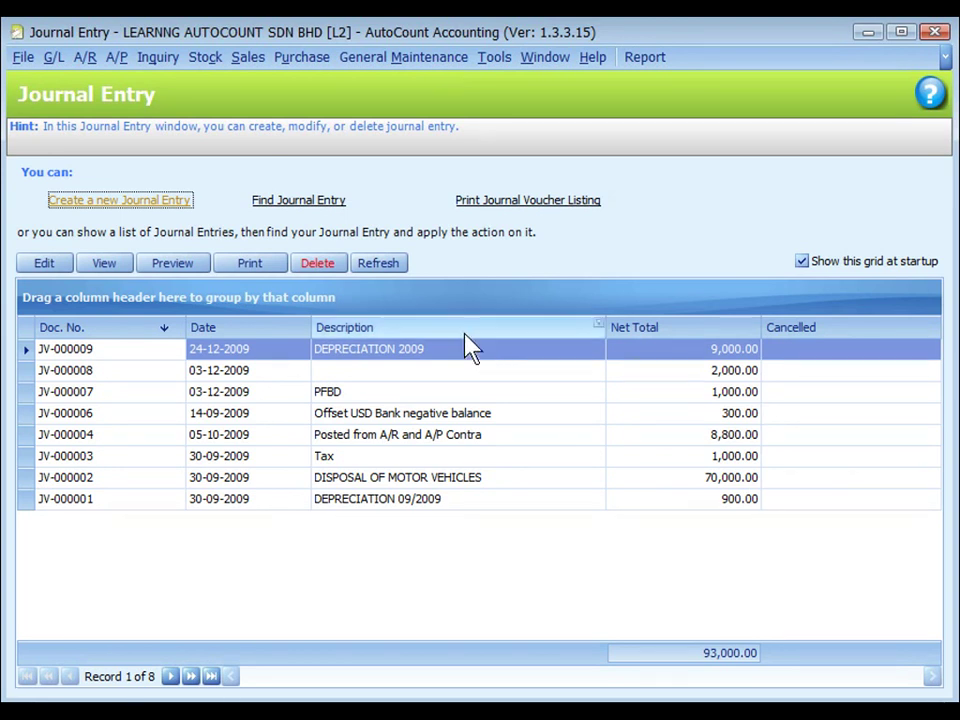
# Start a new journal entry described 'DEPRECIATION 2009' with journal type GENERAL
pyautogui.click(134, 205)
pyautogui.click(199, 125)
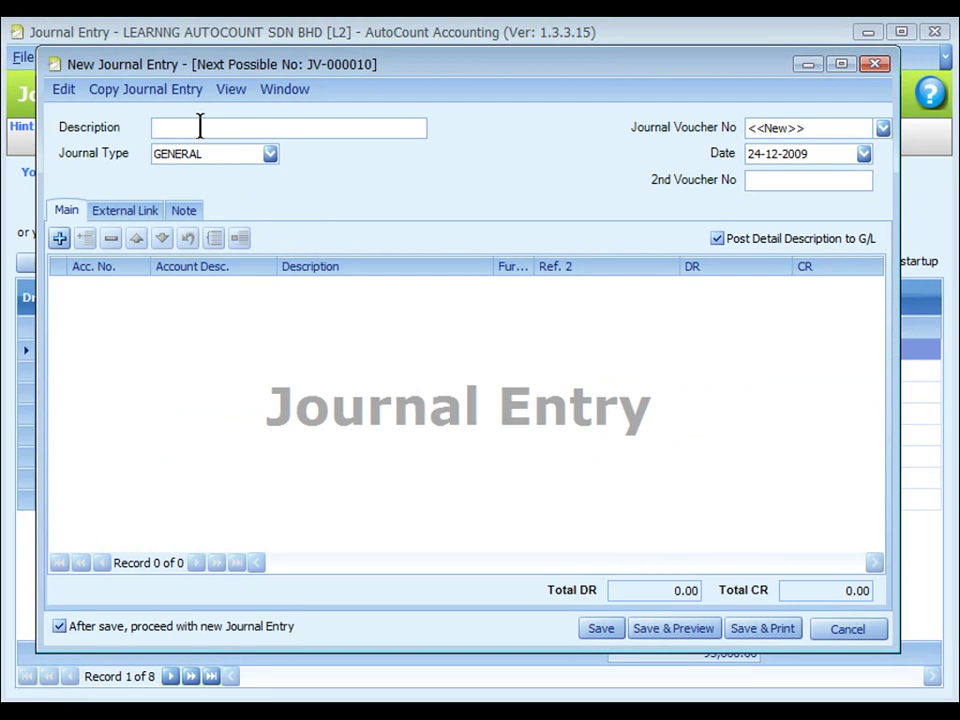
pyautogui.write('DEPRECIATION 2009')
pyautogui.click(238, 158)
pyautogui.click(270, 155)
pyautogui.click(271, 156)
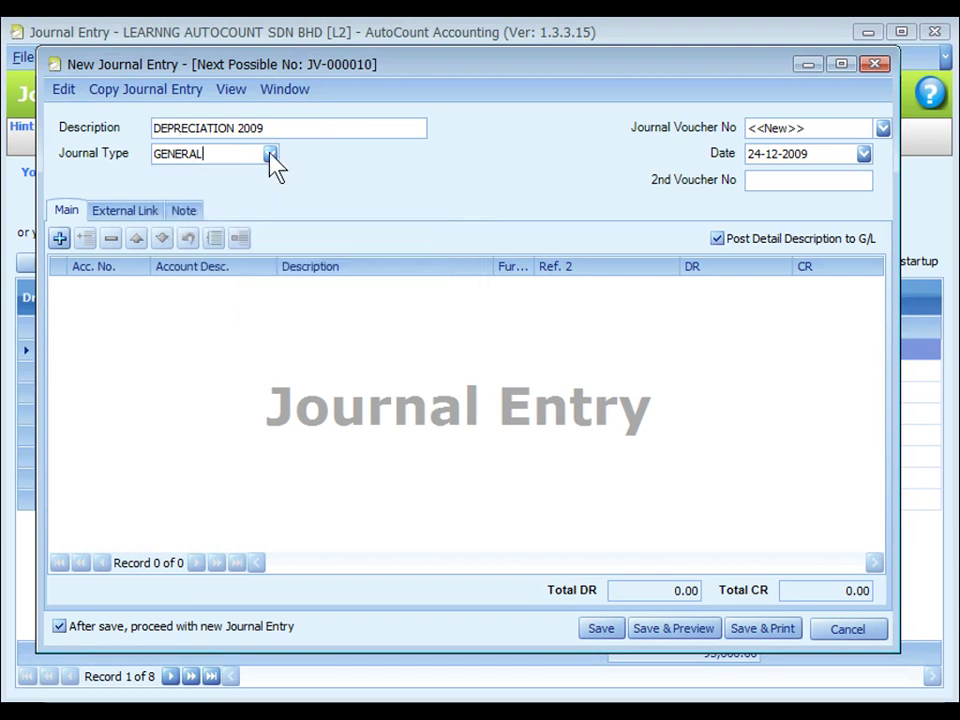
pyautogui.click(271, 156)
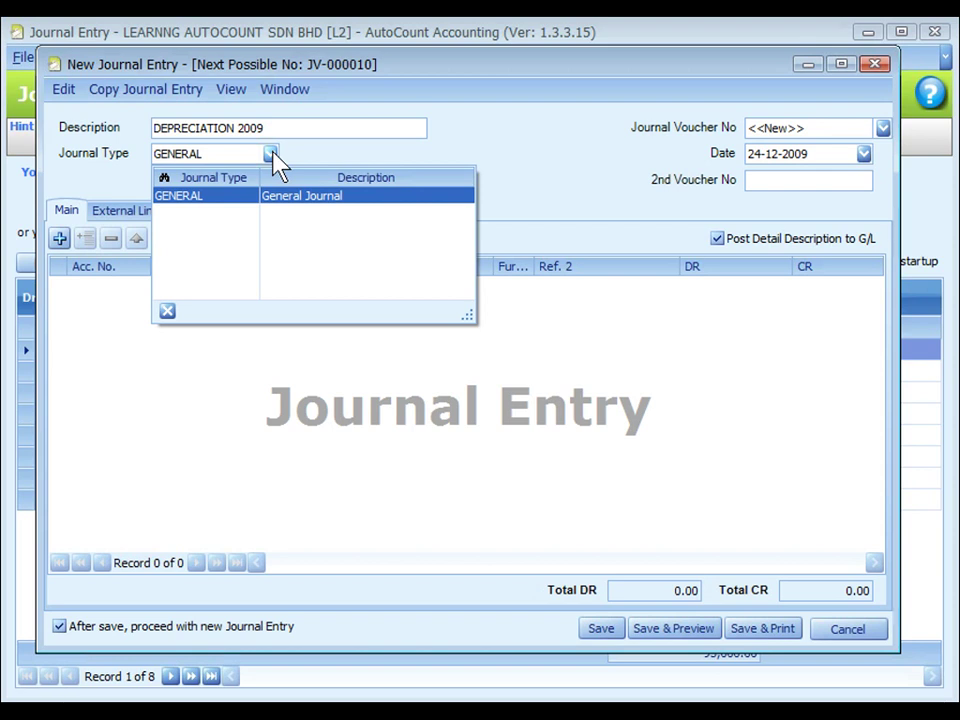
pyautogui.click(272, 156)
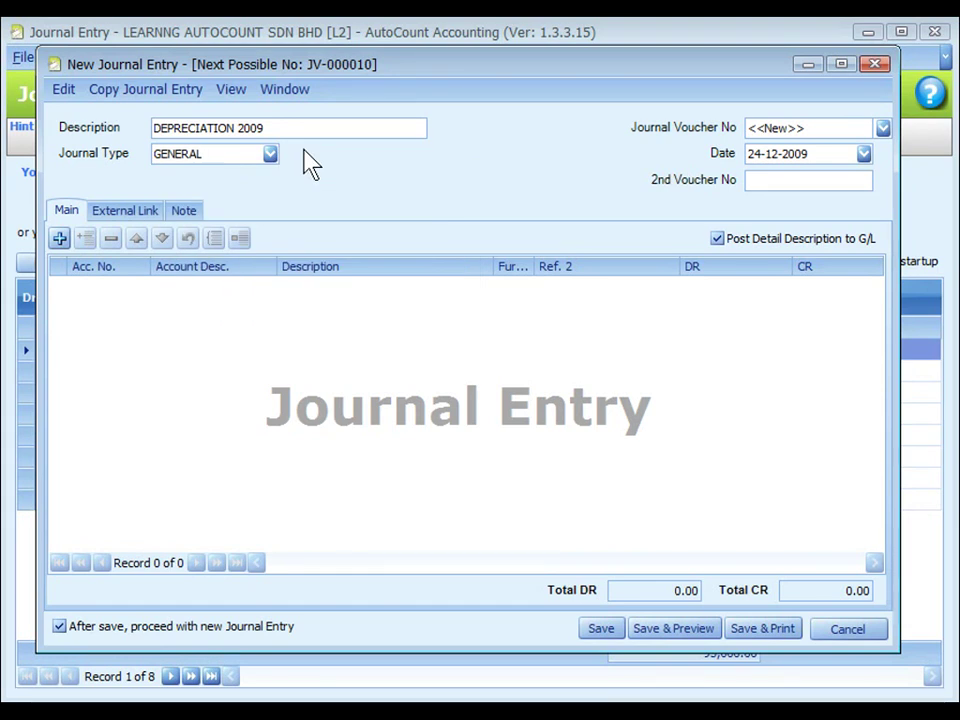
# Move the entry window down and look through the general maintenance menu without choosing anything
pyautogui.moveTo(412, 64); pyautogui.dragTo(418, 124)
pyautogui.click(411, 57)
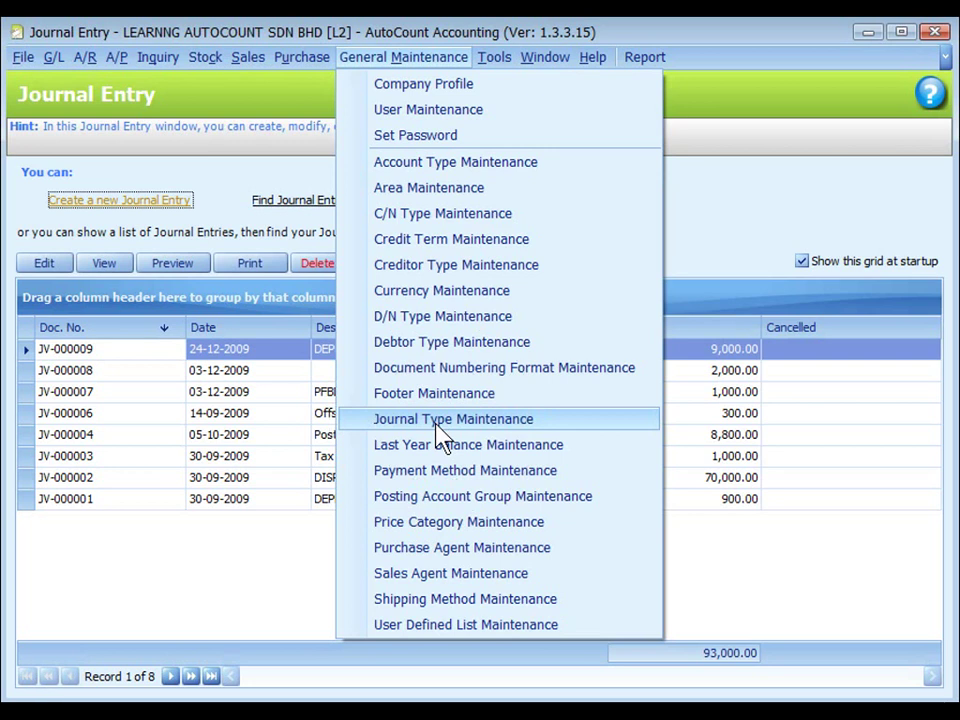
pyautogui.click(769, 152)
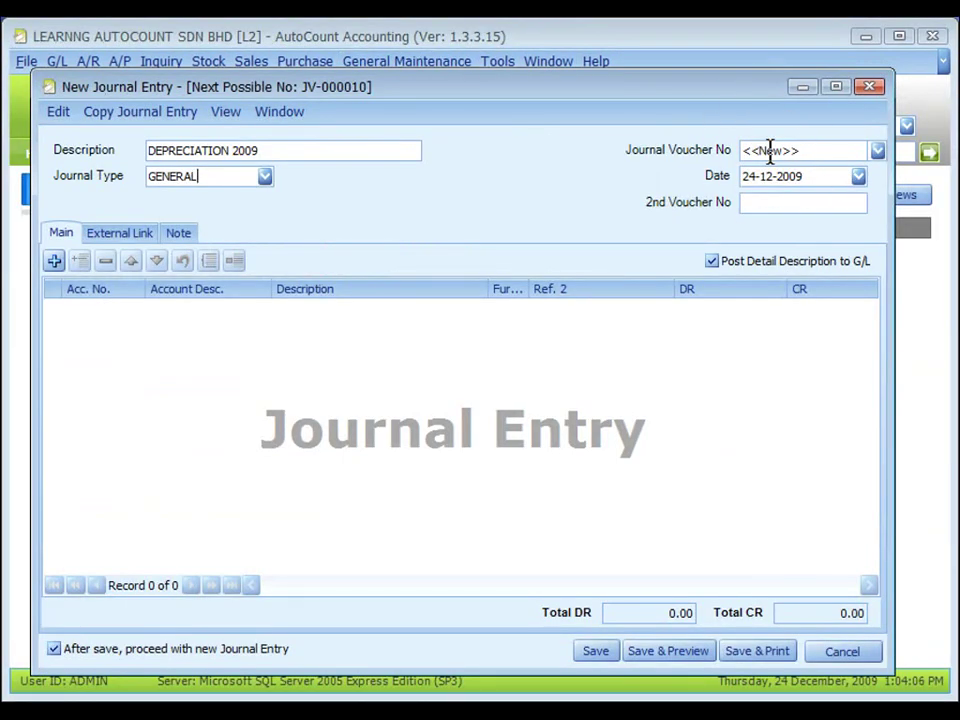
# Add a first line for account 903-0000 DEPRECIATION OF FIXED ASSETS, found by searching 'depr'
pyautogui.press('Tab')
pyautogui.click(55, 262)
pyautogui.click(55, 262)
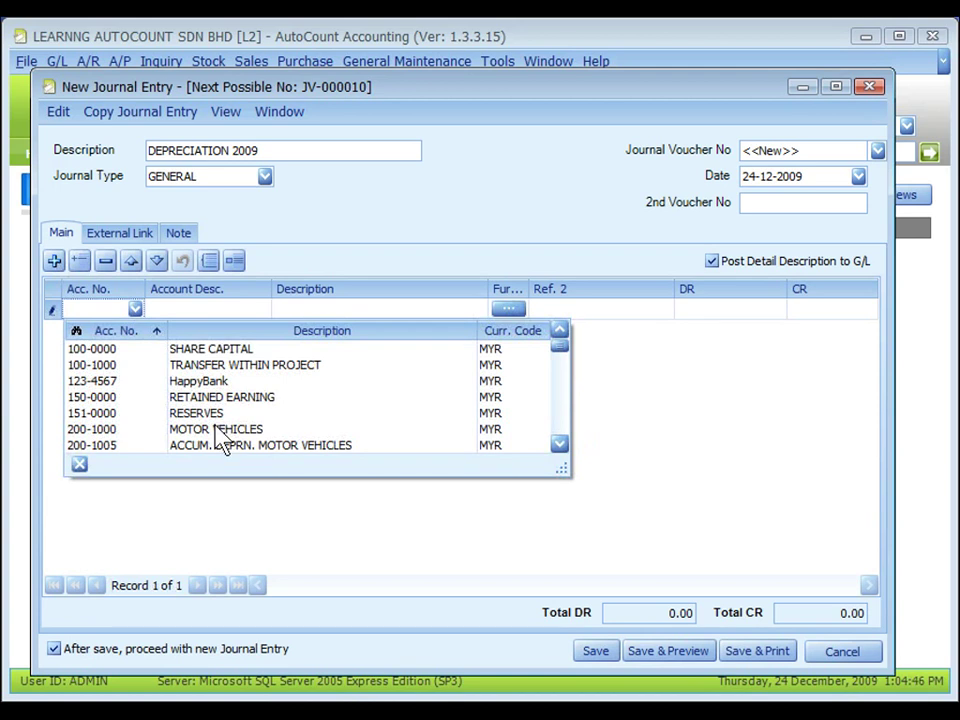
pyautogui.press('Escape')
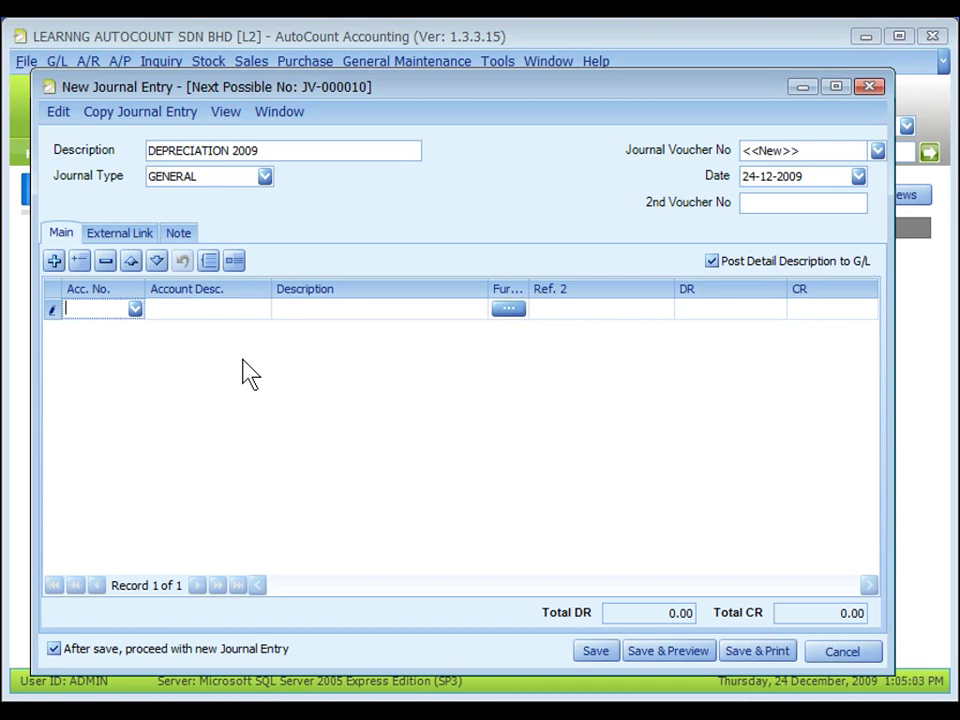
pyautogui.write('dep')
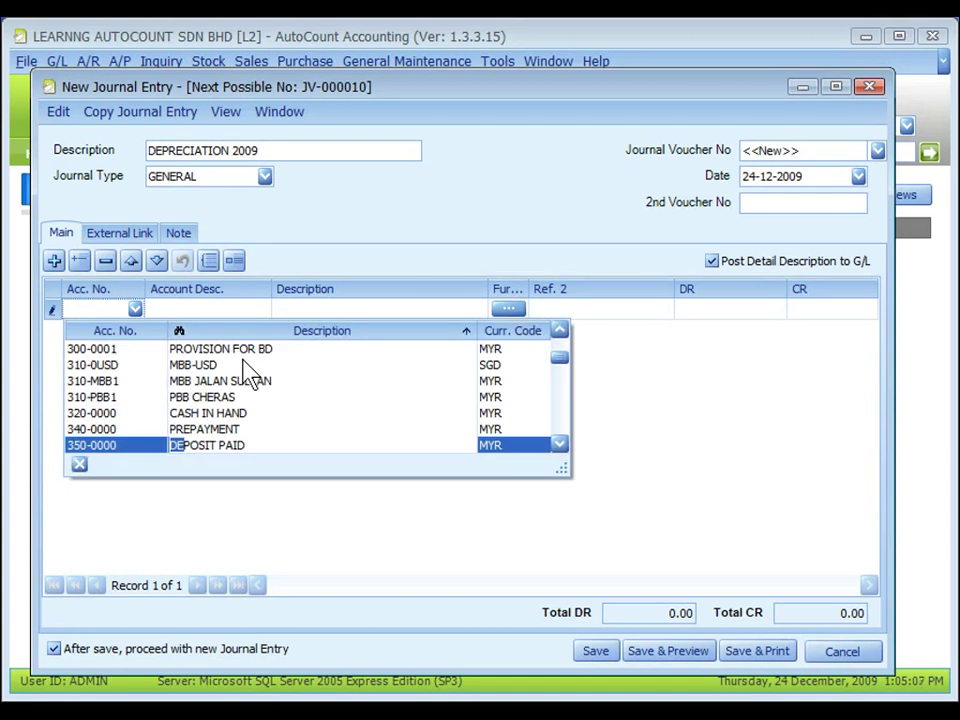
pyautogui.write('r')
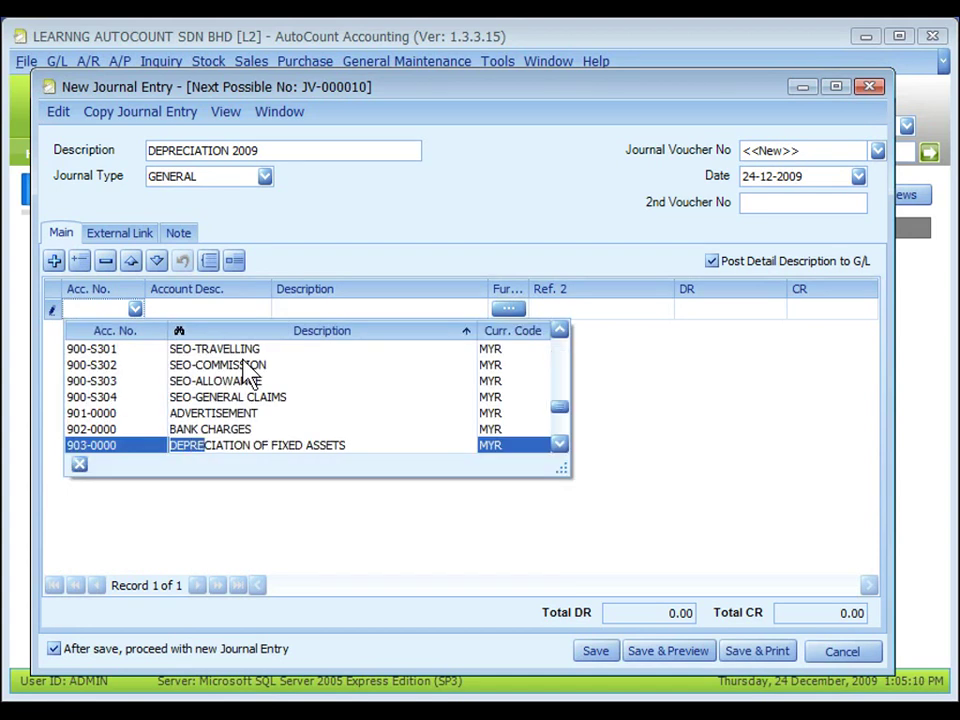
pyautogui.press('Return')
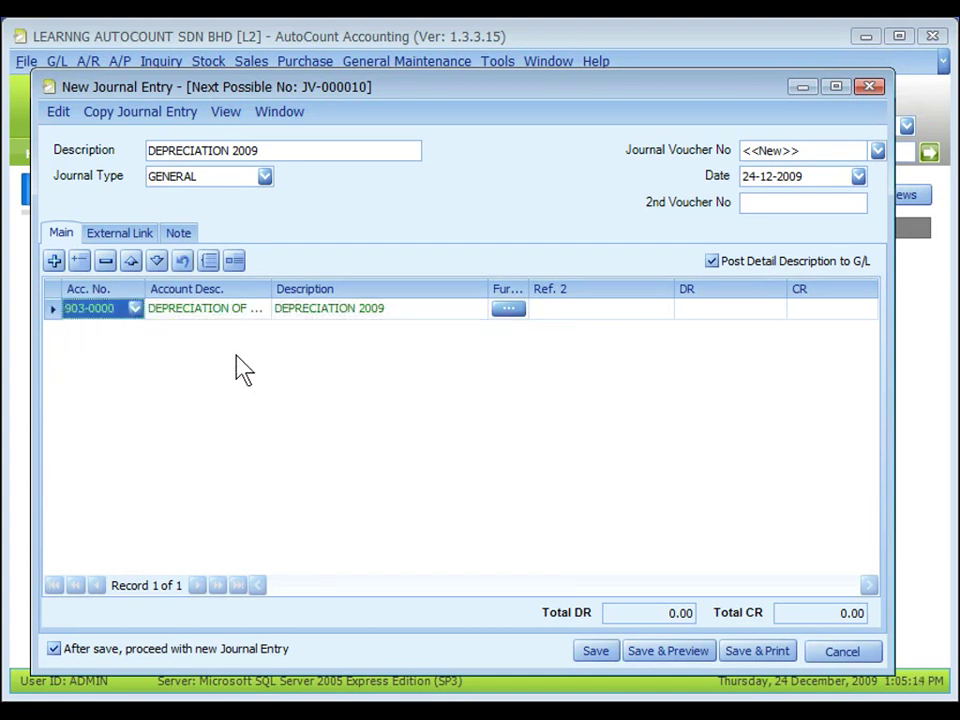
pyautogui.click(191, 312)
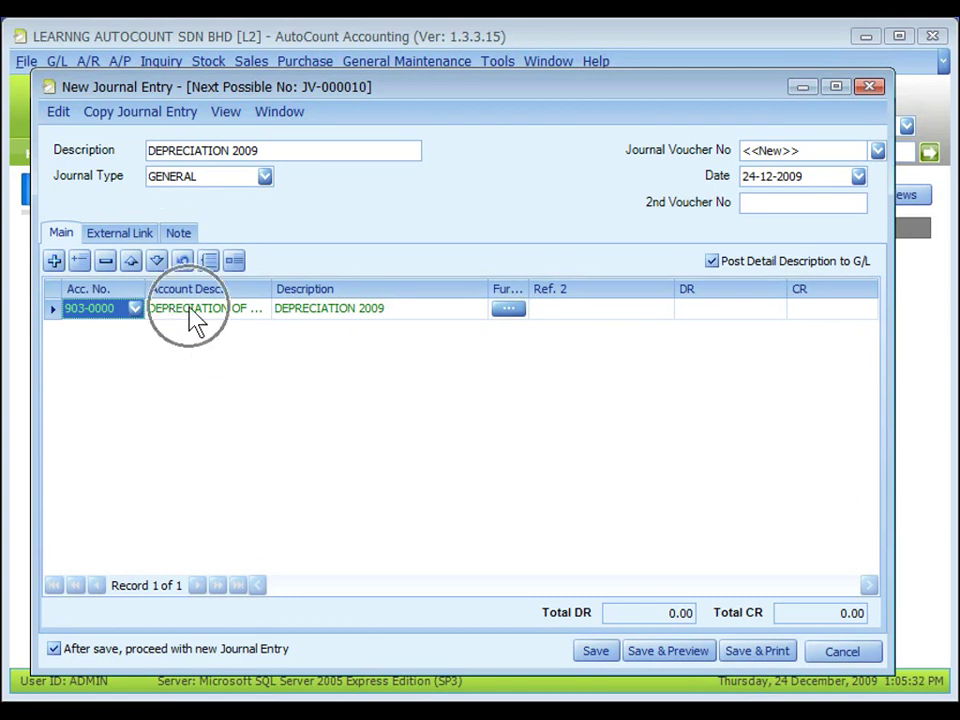
# Debit 9,000.00 on the depreciation line and add a second empty line
pyautogui.click(379, 321)
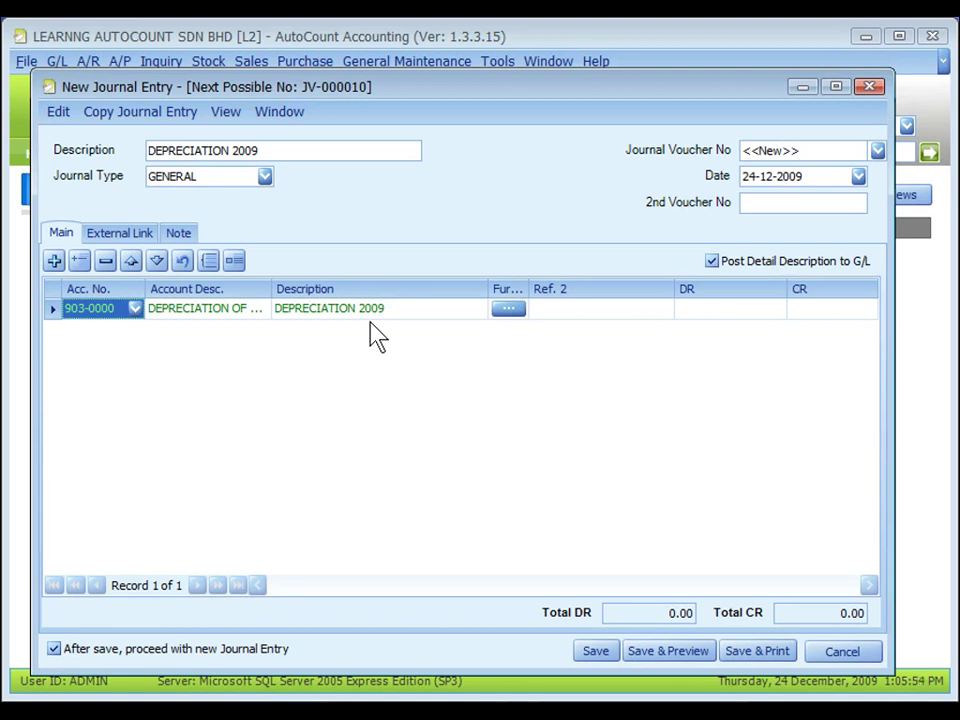
pyautogui.click(510, 310)
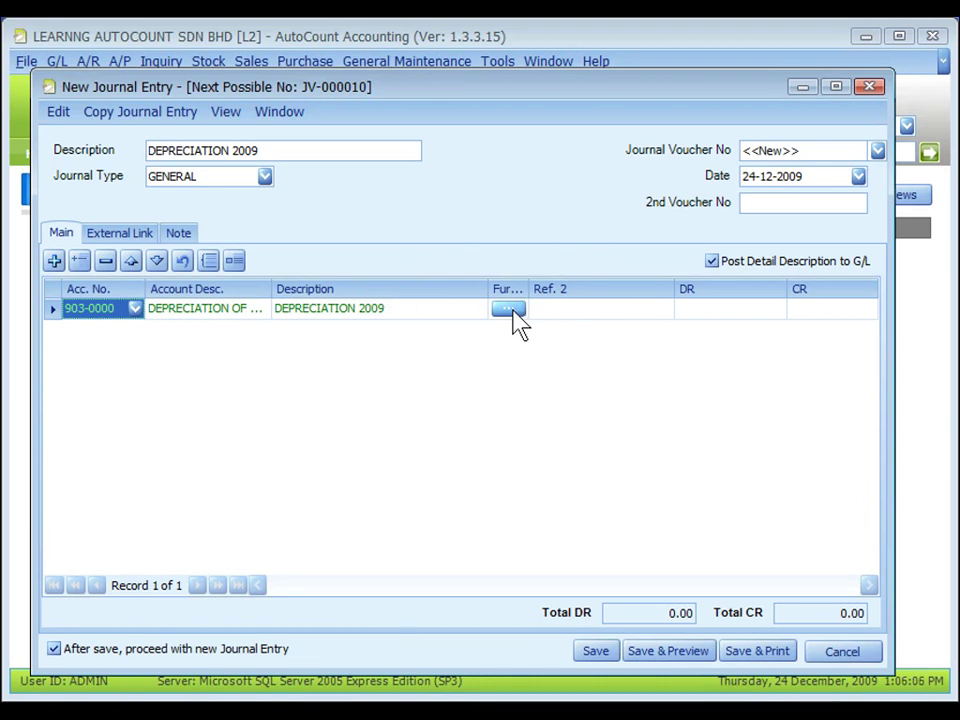
pyautogui.click(553, 310)
pyautogui.click(735, 310)
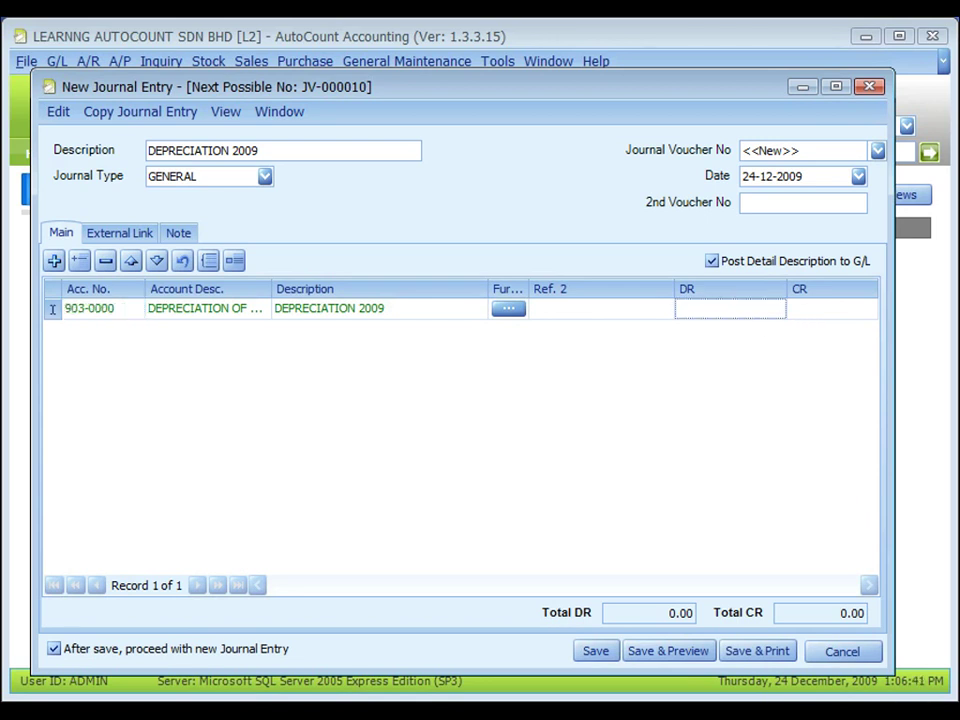
pyautogui.write('9000')
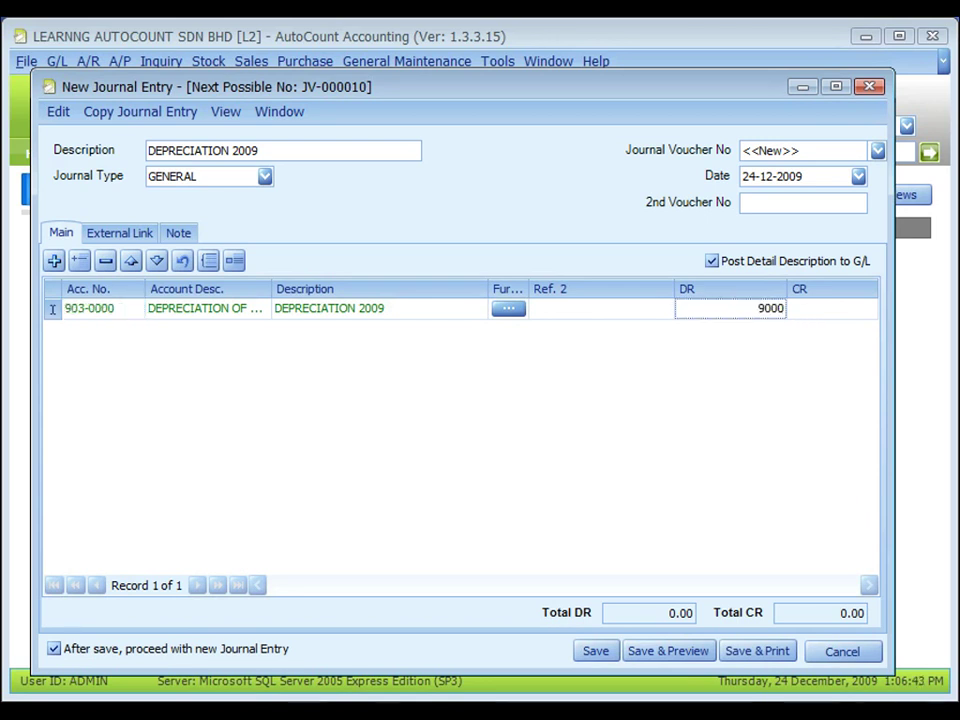
pyautogui.click(55, 261)
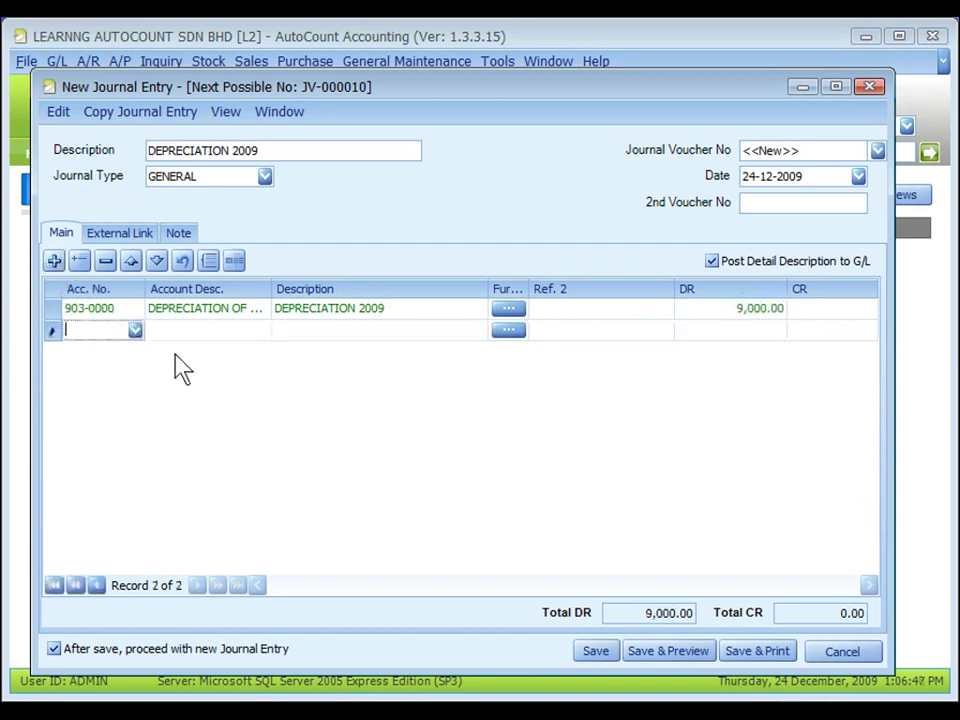
# Credit 2,000.00 to account 200-2005 on the second line and add a third line
pyautogui.click(135, 330)
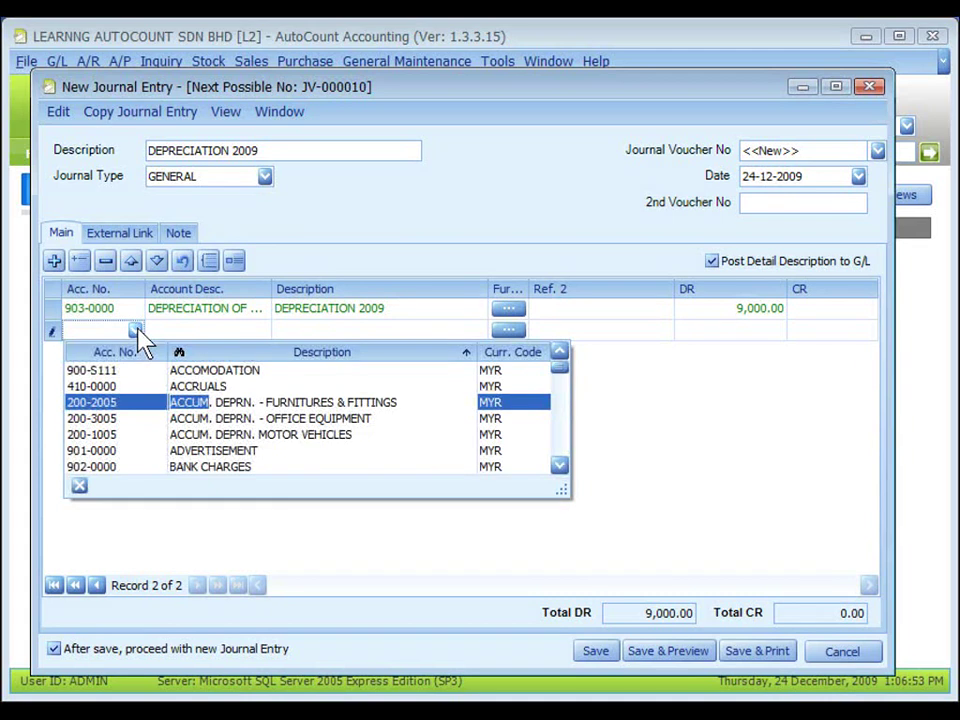
pyautogui.click(315, 403)
pyautogui.click(832, 329)
pyautogui.write('2000')
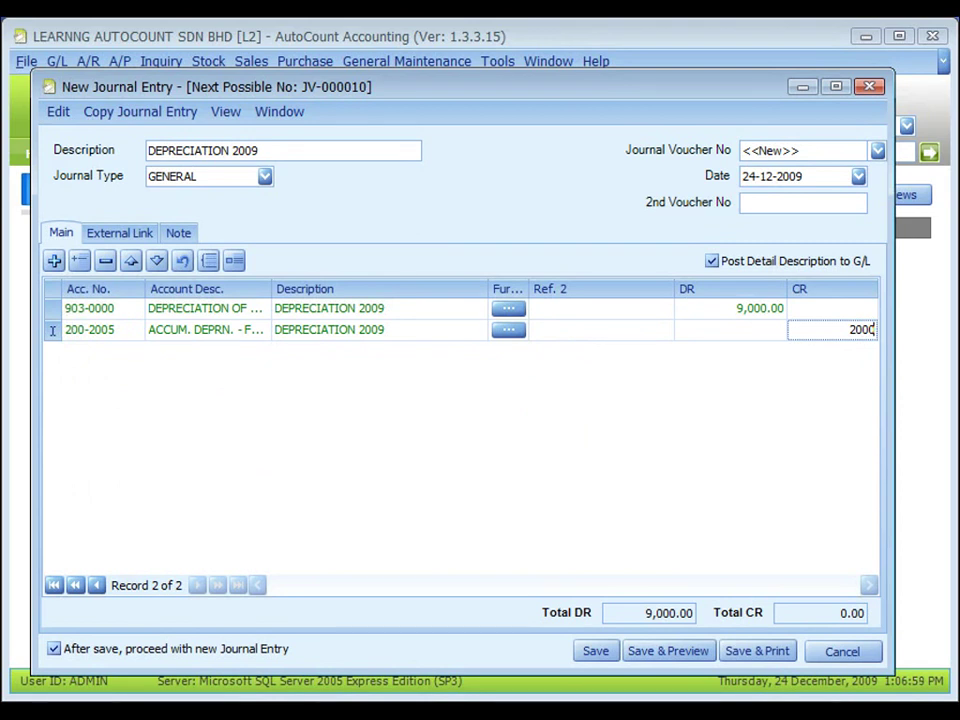
pyautogui.click(54, 260)
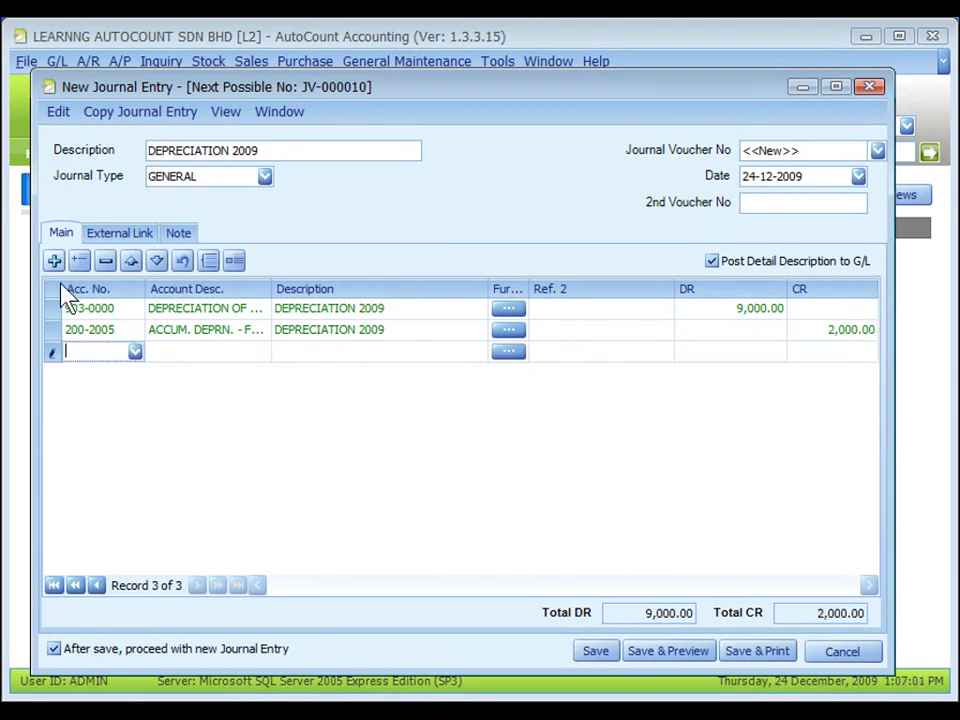
# Credit 3,000.00 to account 200-3005, then try saving and get the not-balance warning
pyautogui.click(135, 354)
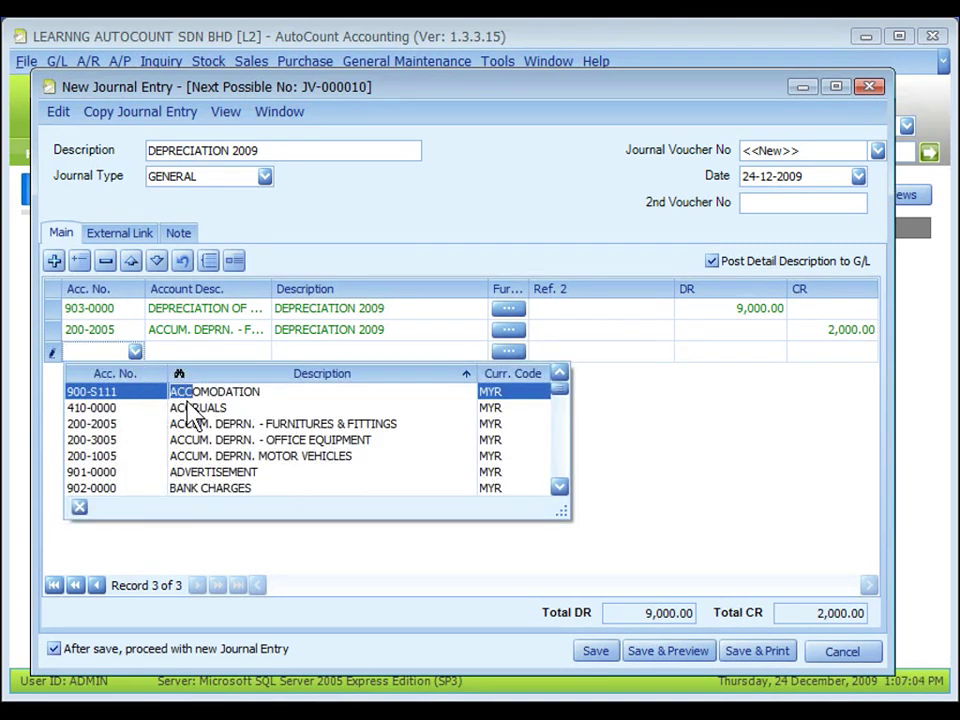
pyautogui.click(205, 440)
pyautogui.write('3000')
pyautogui.press('Return')
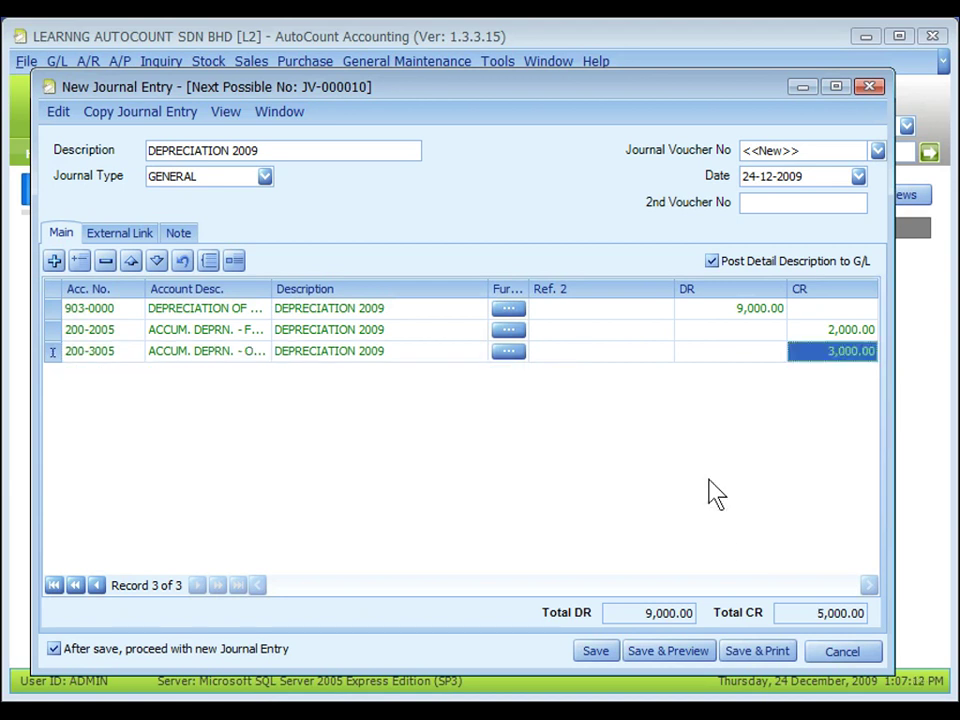
pyautogui.click(746, 613)
pyautogui.click(612, 660)
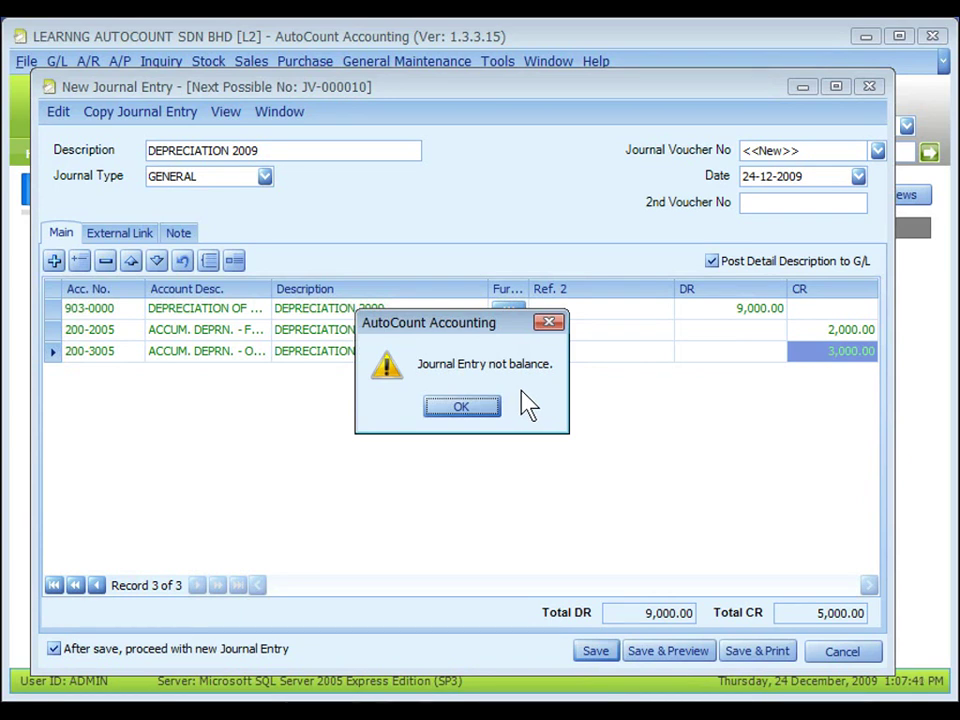
# Dismiss the warning and add a fourth line crediting 4,000.00 to account 200-1005
pyautogui.click(461, 406)
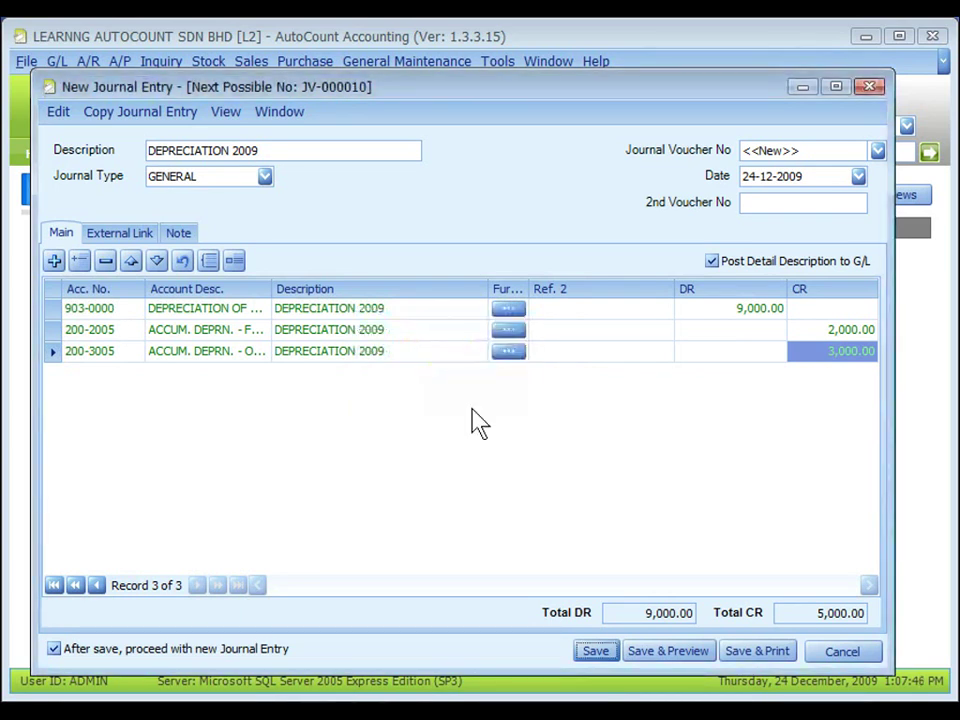
pyautogui.press('Insert')
pyautogui.click(288, 479)
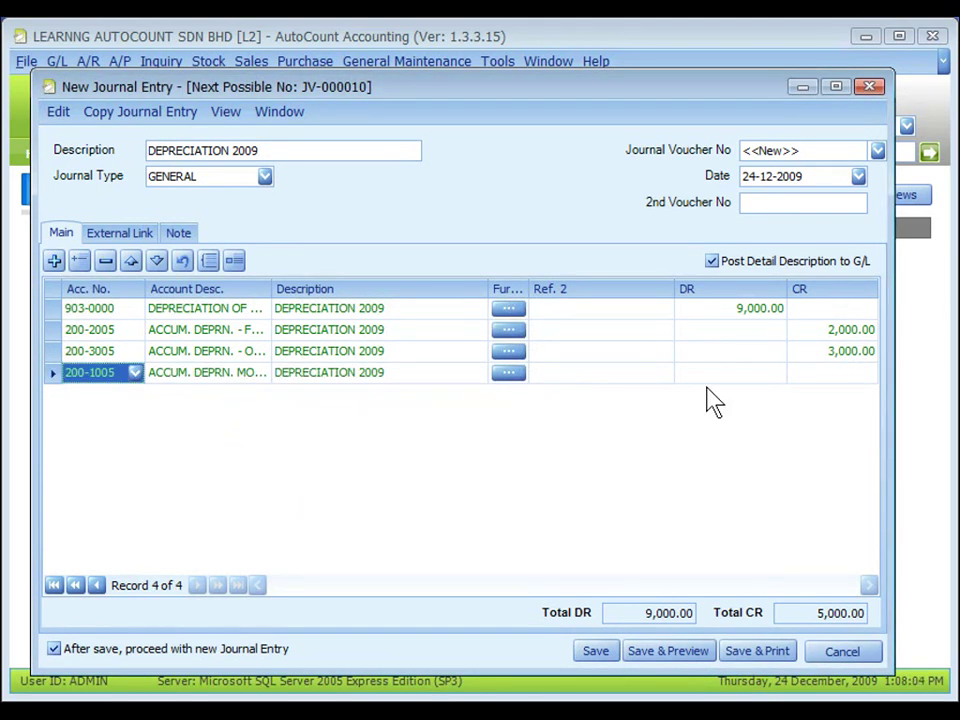
pyautogui.click(832, 372)
pyautogui.write('4000')
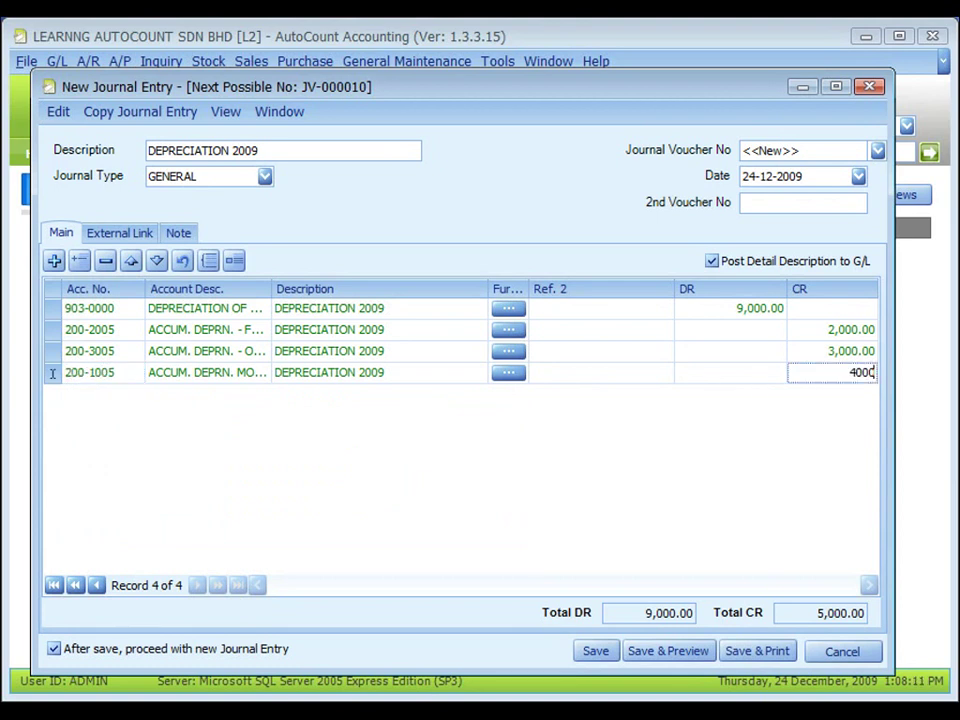
pyautogui.press('Return')
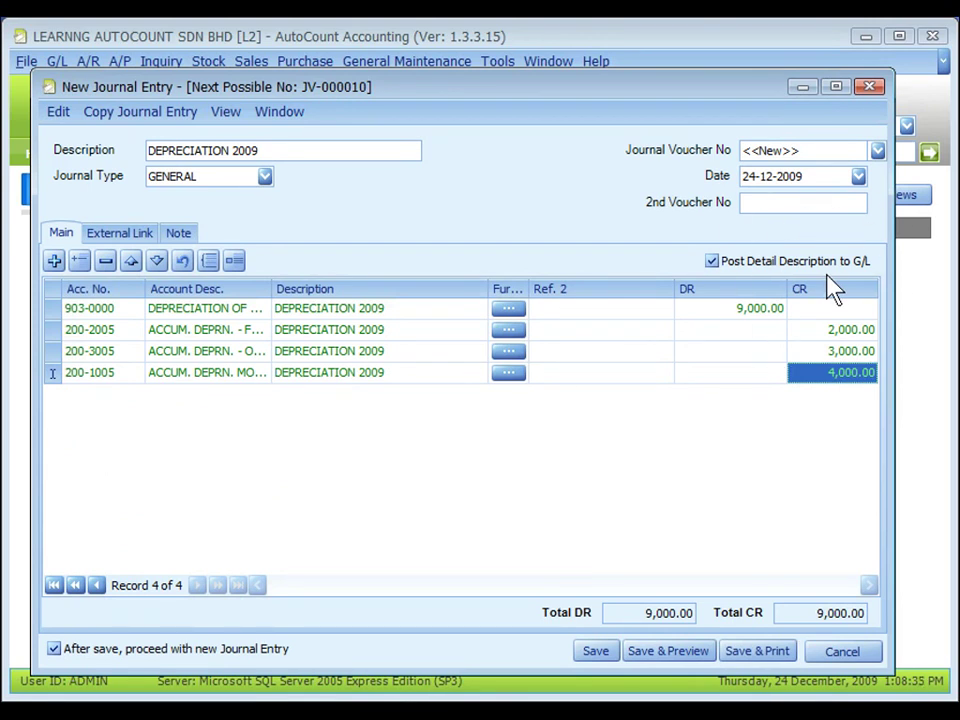
# Check the entry's posting details, then save it as JV-000010 with preview
pyautogui.click(417, 369)
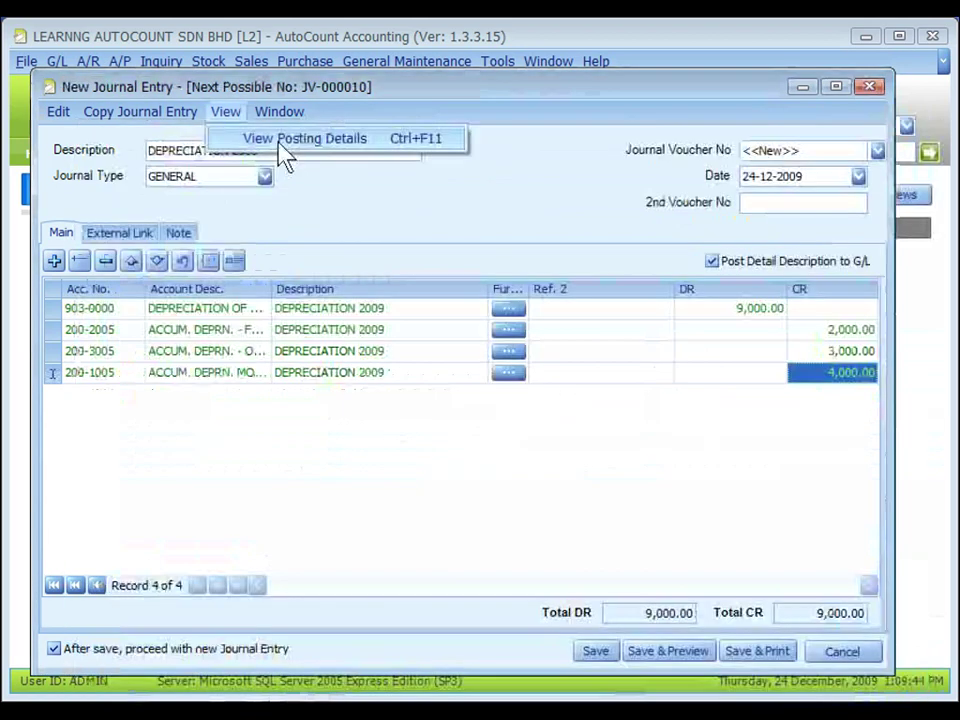
pyautogui.click(284, 139)
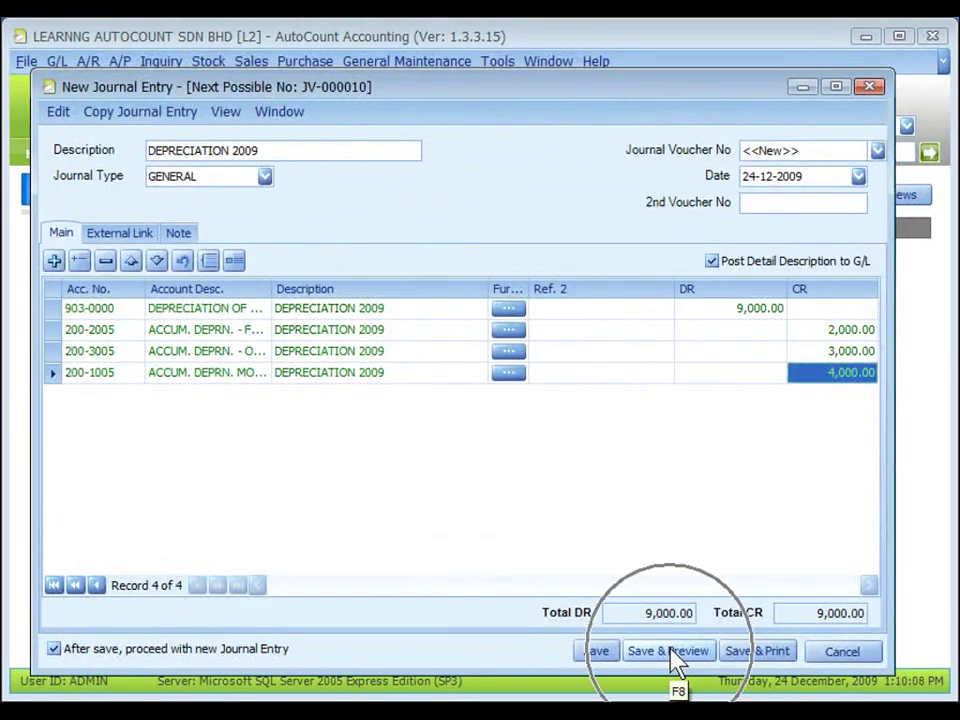
pyautogui.click(675, 652)
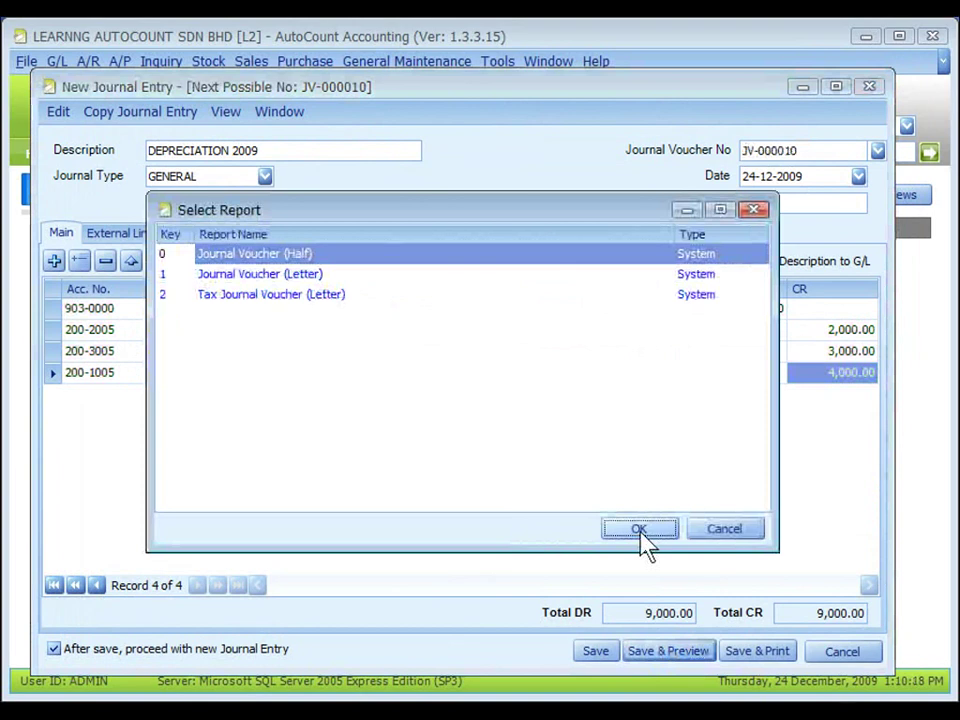
# Preview JV-000010 in the Journal Voucher (Half) layout and close the preview
pyautogui.click(640, 528)
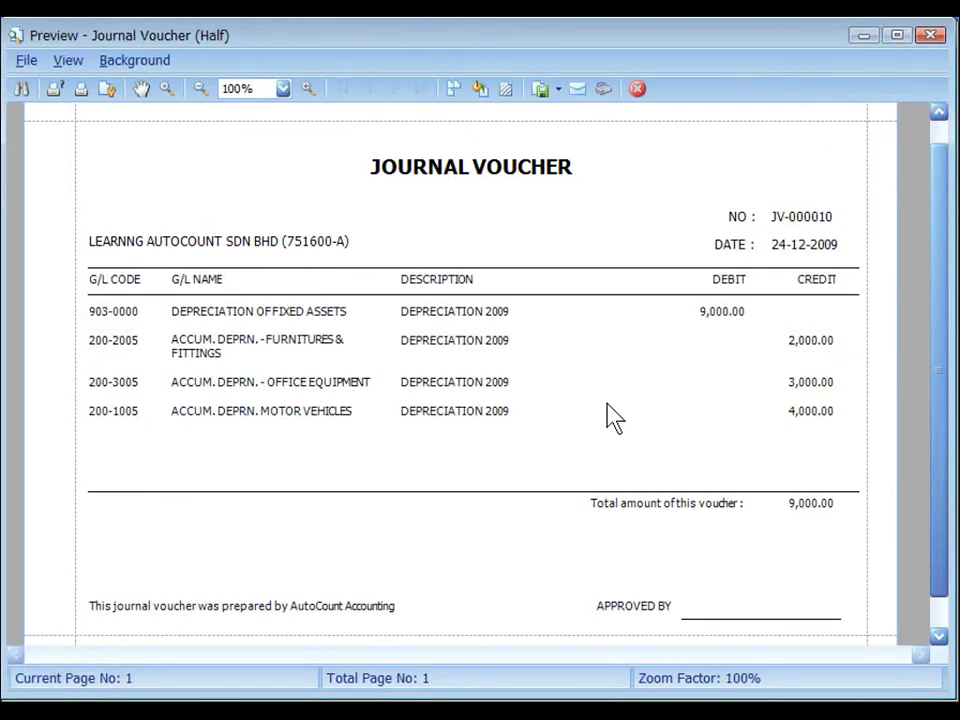
pyautogui.press('Escape')
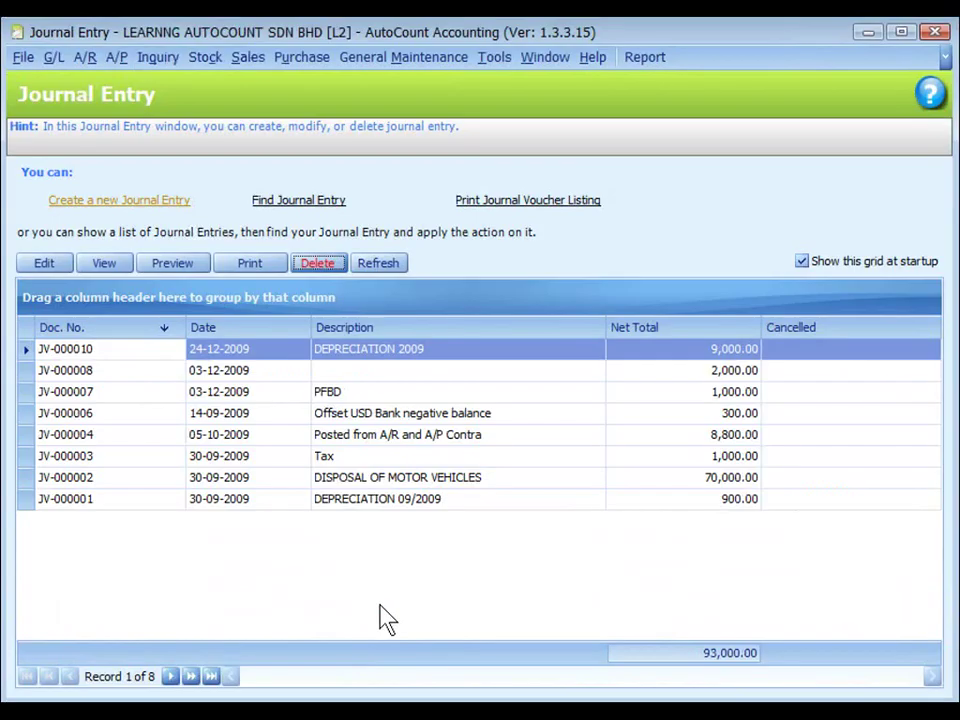
# List vouchers dated 01-12-2009 to 24-12-2009 and preview them as the Journal Voucher Listing report
pyautogui.click(528, 200)
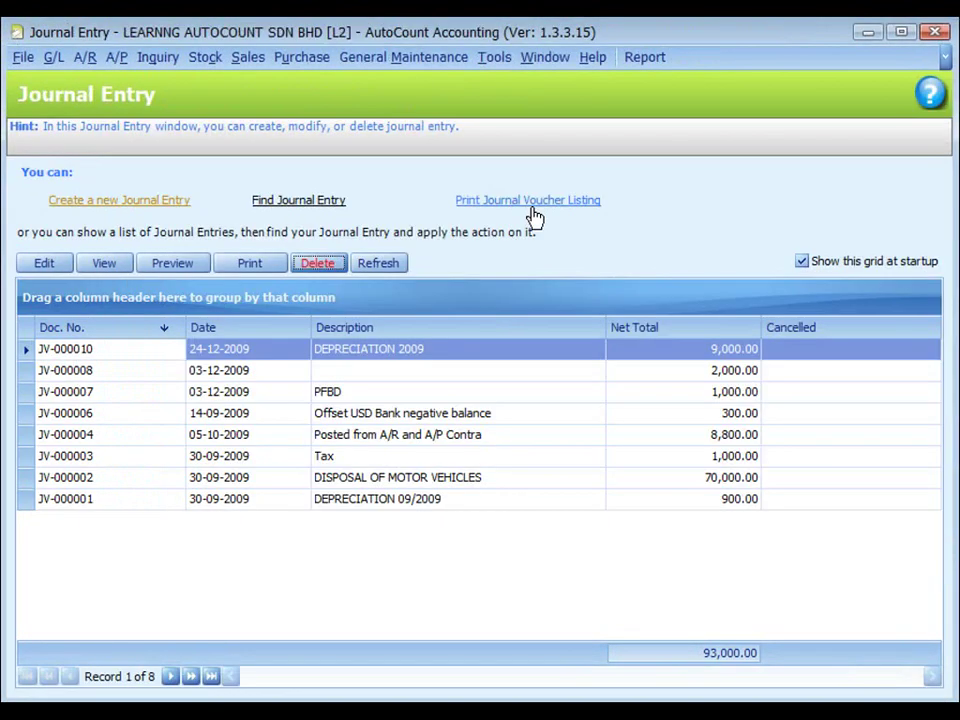
pyautogui.click(530, 206)
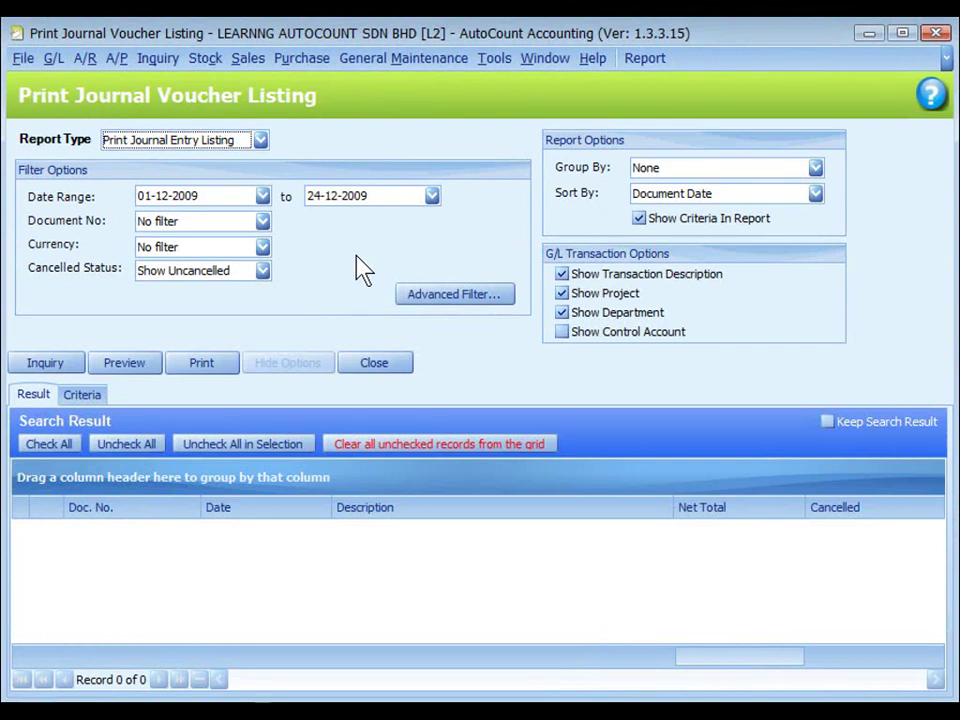
pyautogui.click(447, 303)
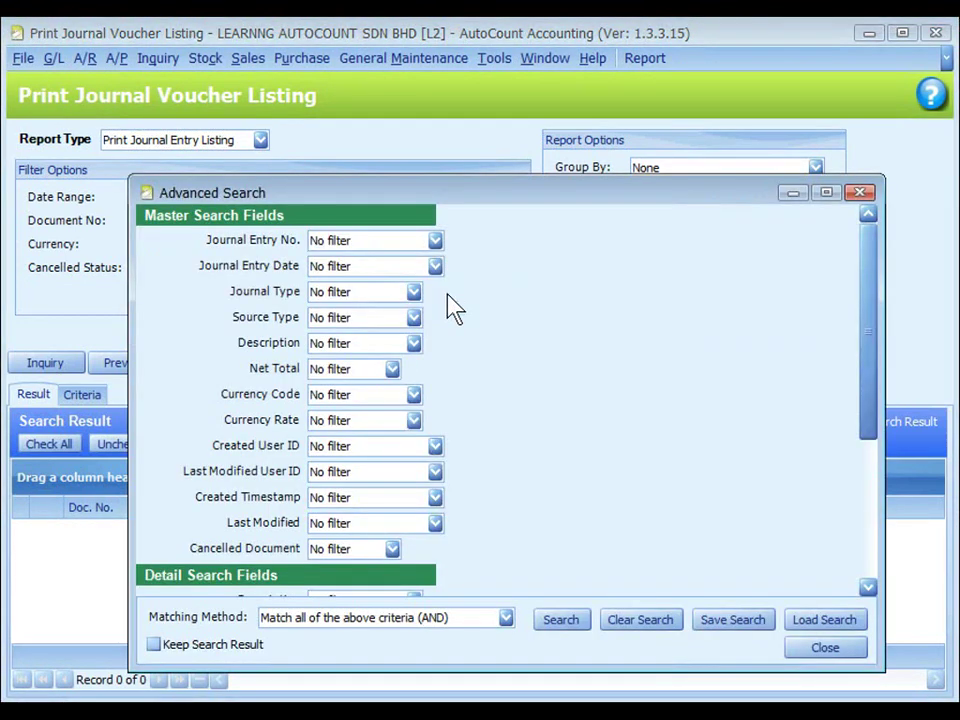
pyautogui.press('Escape')
pyautogui.click(45, 363)
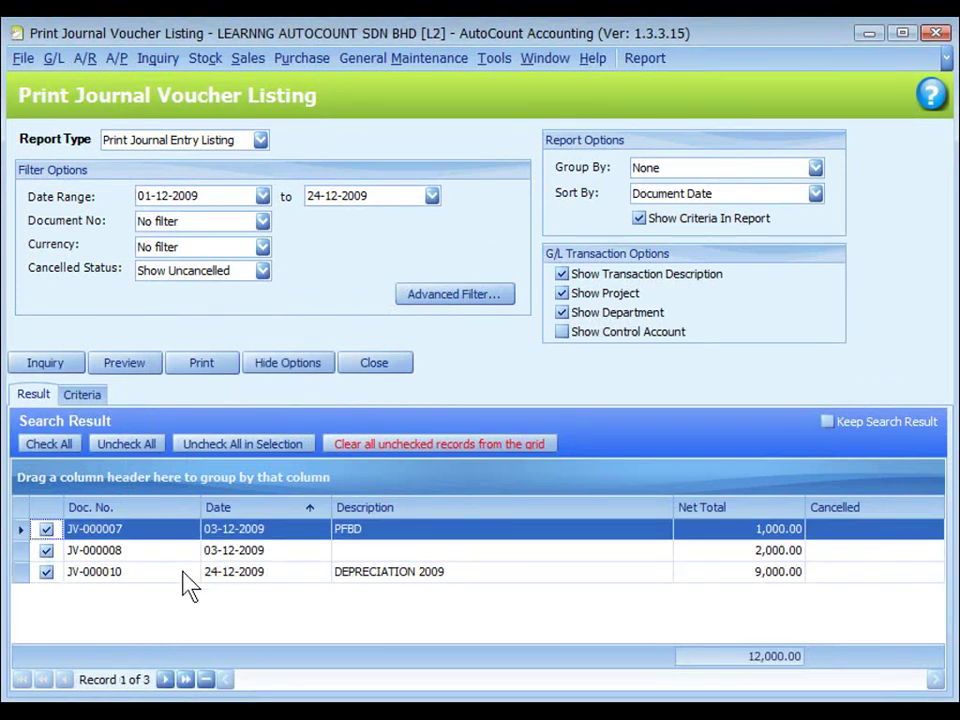
pyautogui.click(125, 363)
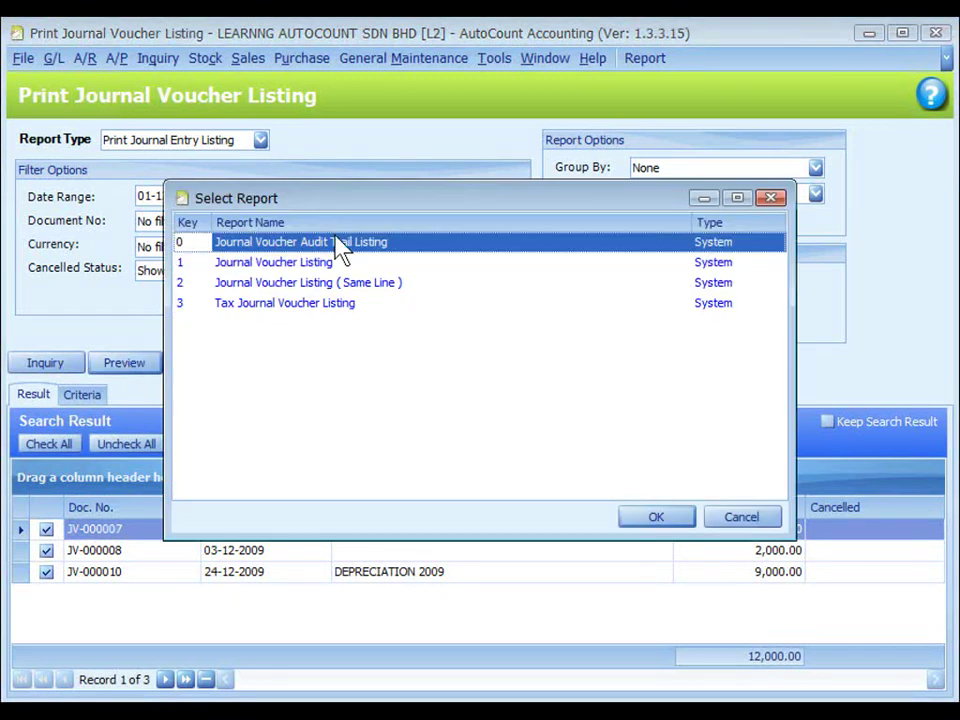
pyautogui.click(285, 265)
pyautogui.click(655, 518)
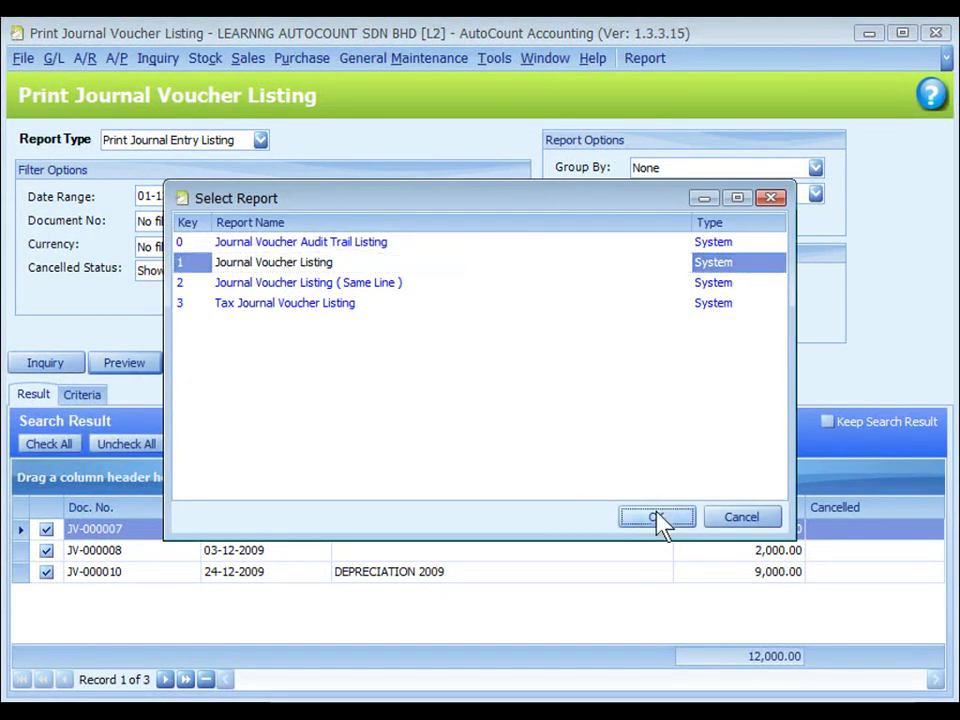